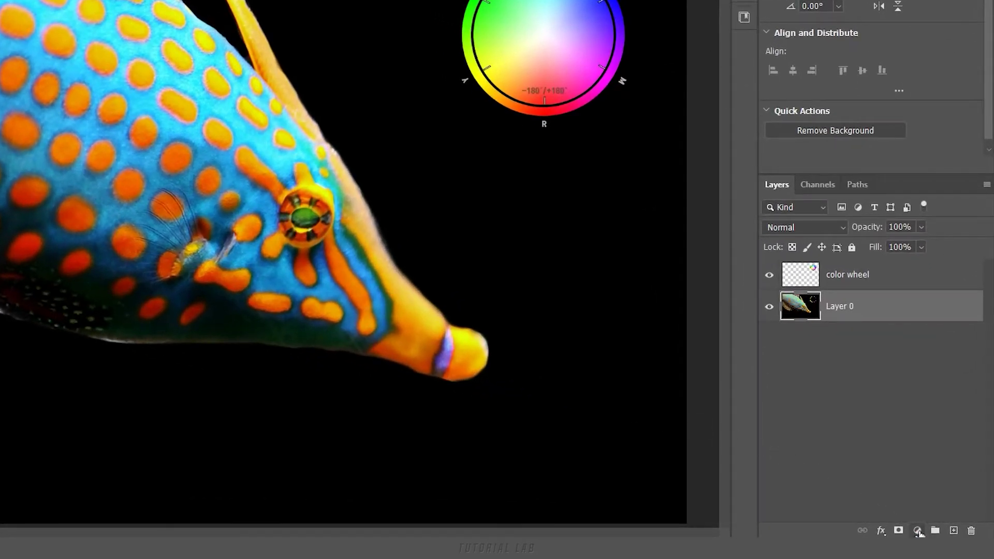
- Open the adjustment layer type list at the bottom of the Layers panel
click(918, 530)
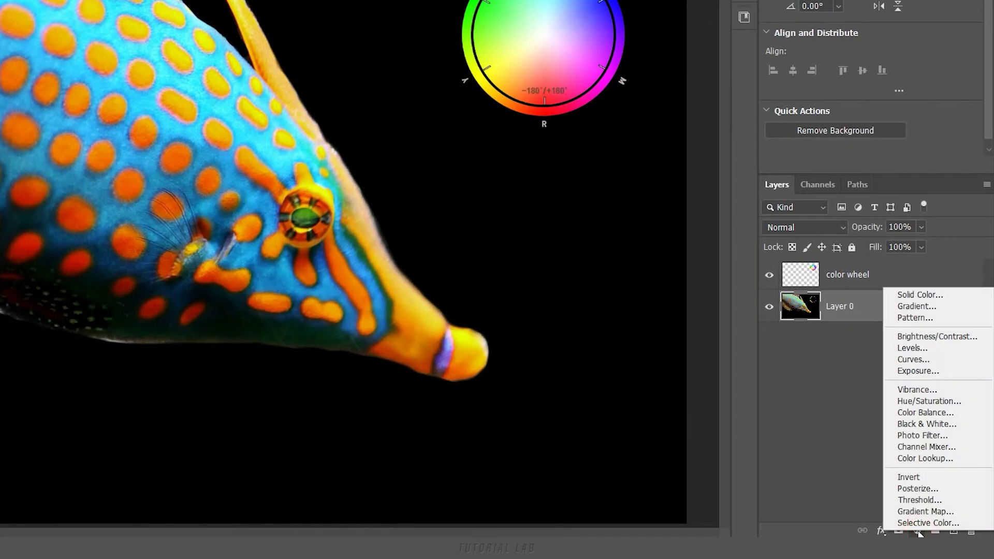
- Add Hue/Saturation 1 above Layer 0, delete the extra Hue/Saturation 2, and open its colour ranges
click(934, 401)
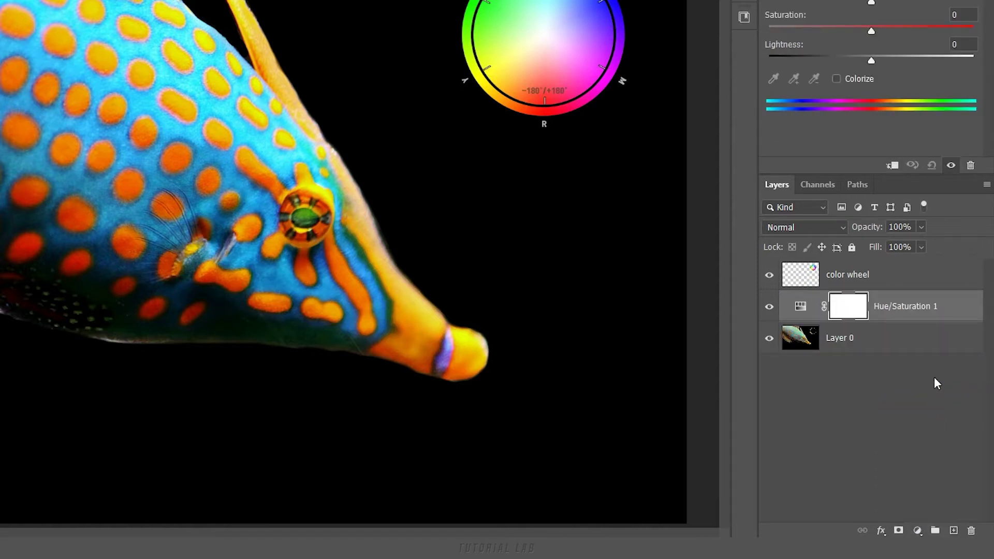
drag(880, 313, 932, 294)
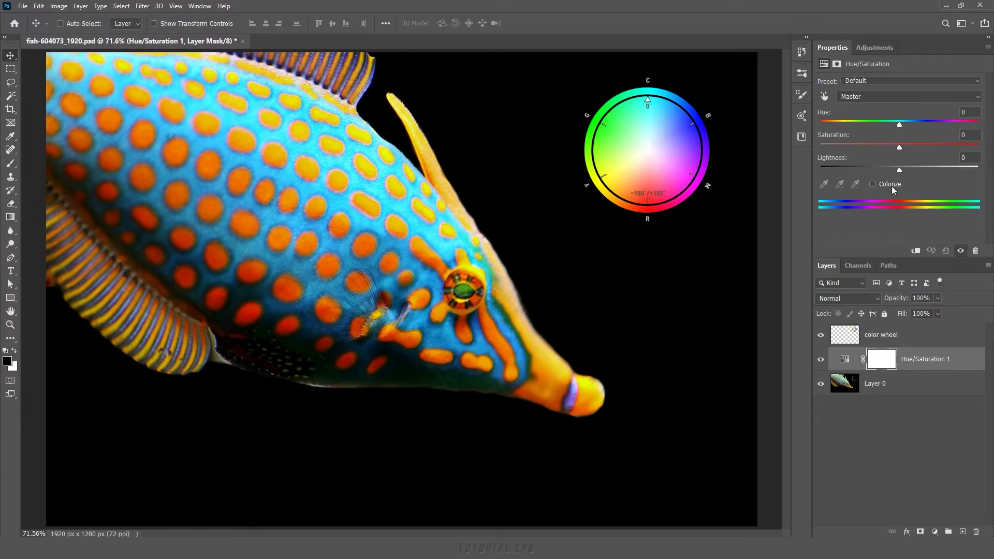
click(876, 50)
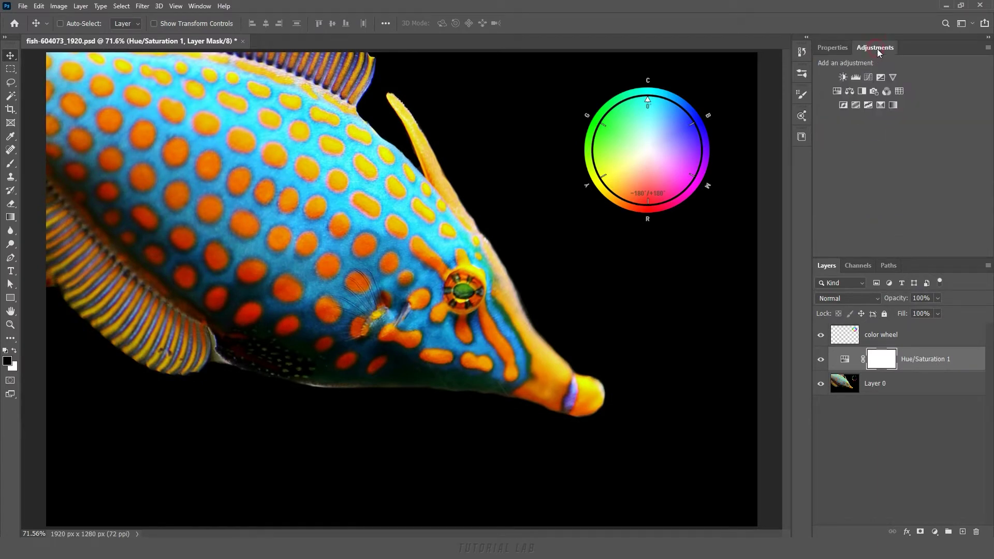
click(837, 91)
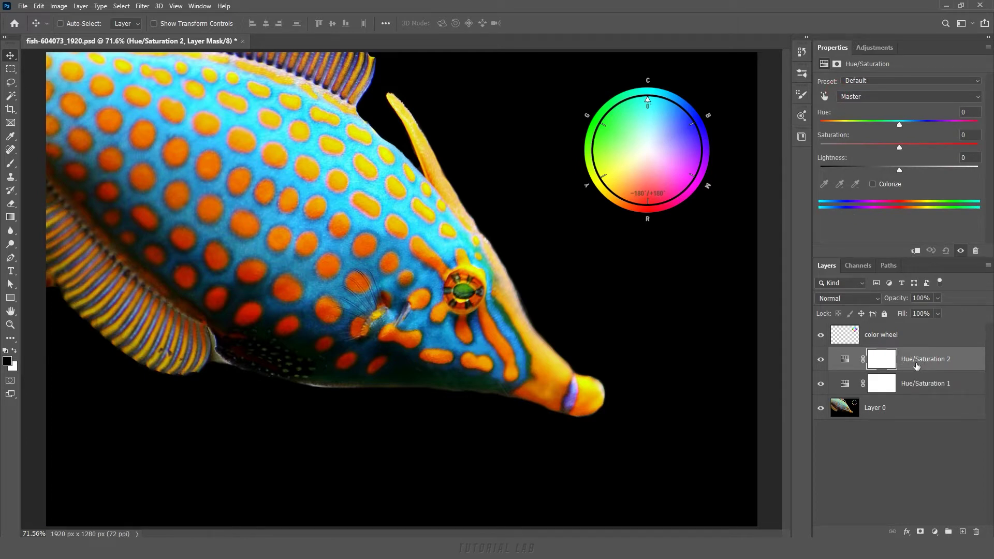
key(Delete)
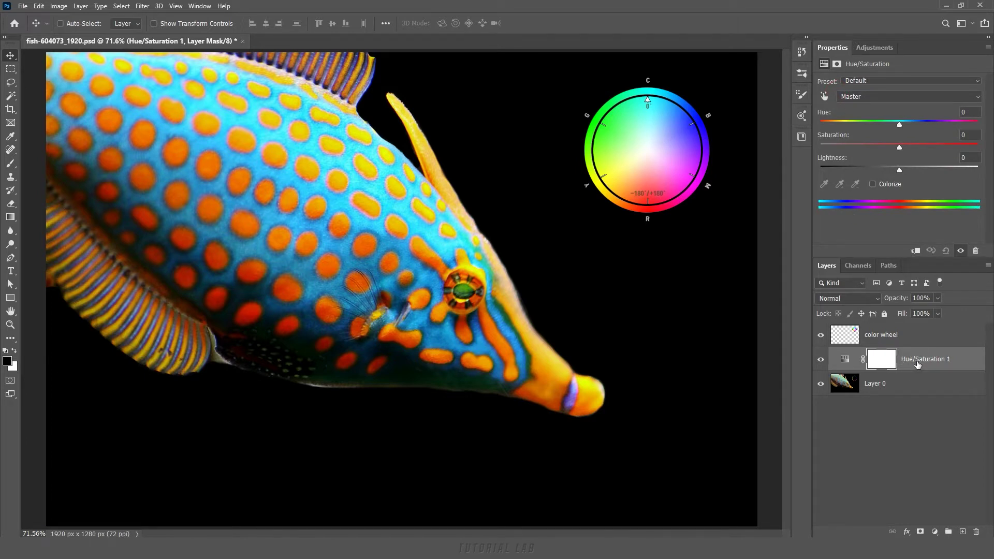
double_click(845, 361)
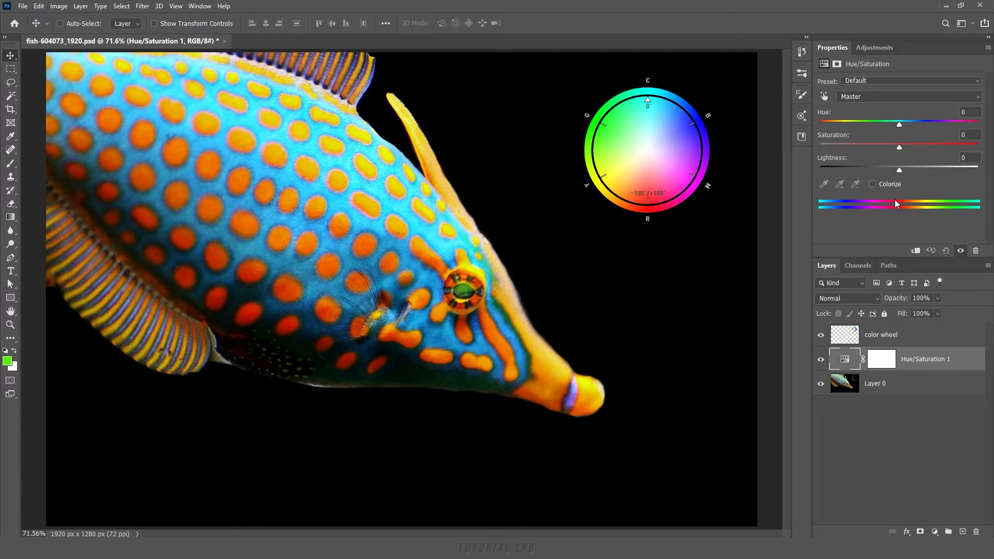
click(877, 98)
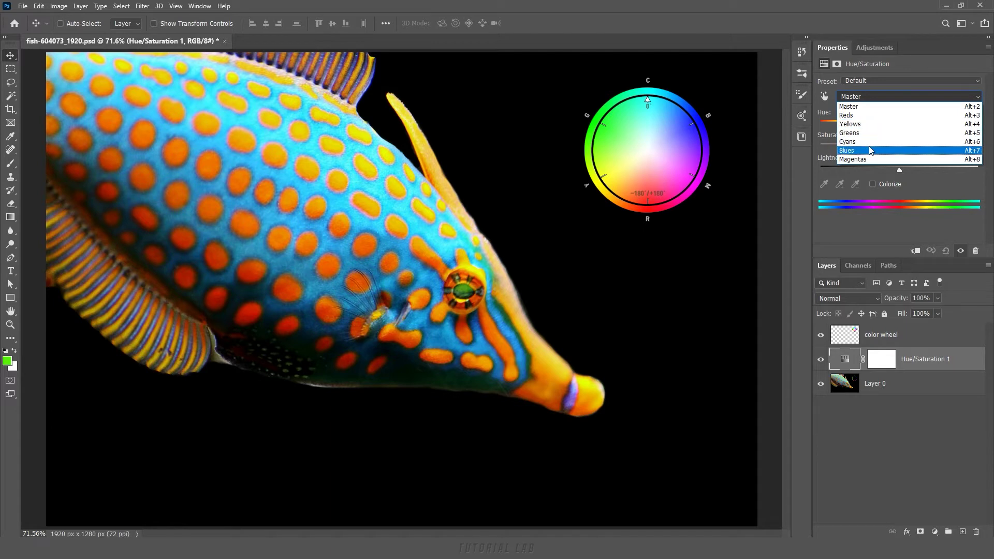
click(864, 107)
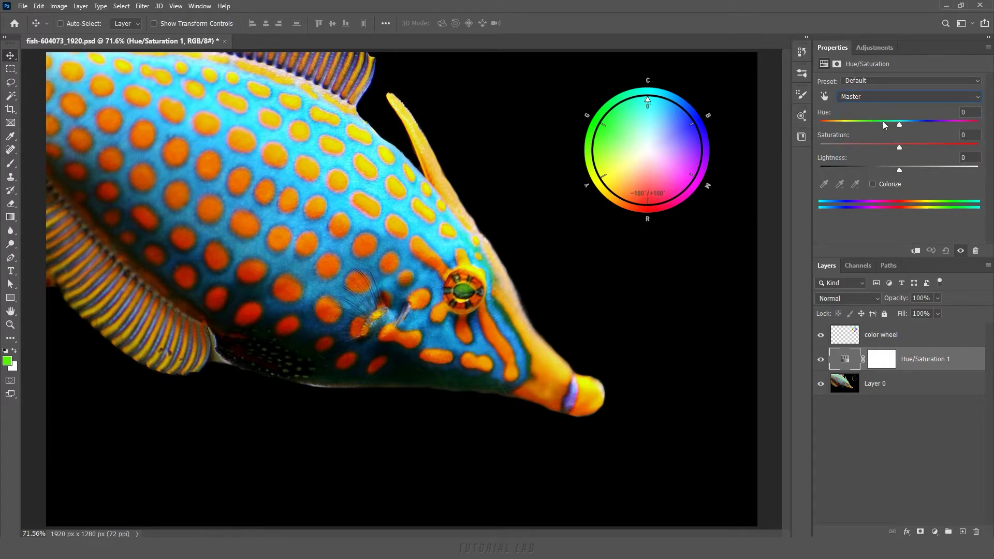
drag(898, 126, 858, 128)
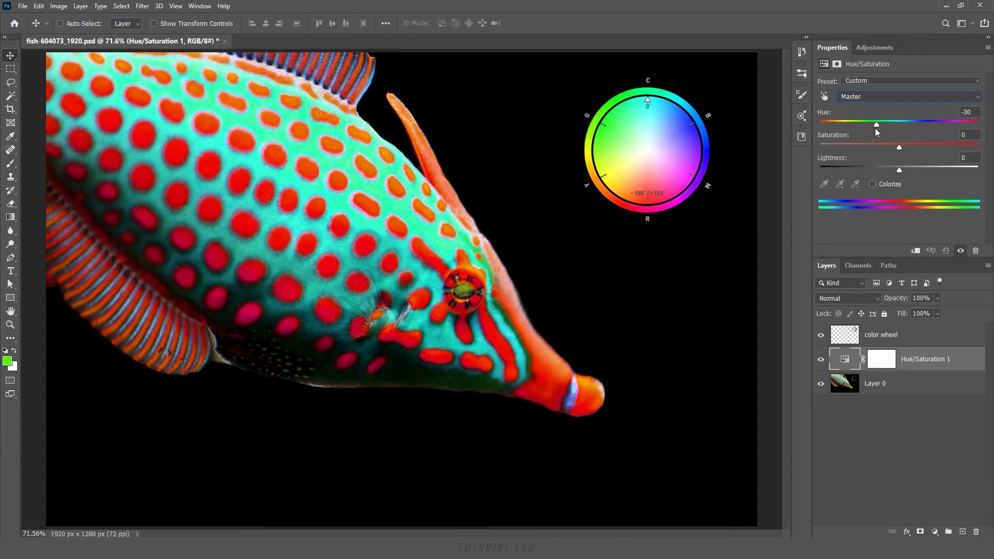
mouse_move(853, 128)
mouse_down()
mouse_move(939, 127)
mouse_move(898, 129)
mouse_up()
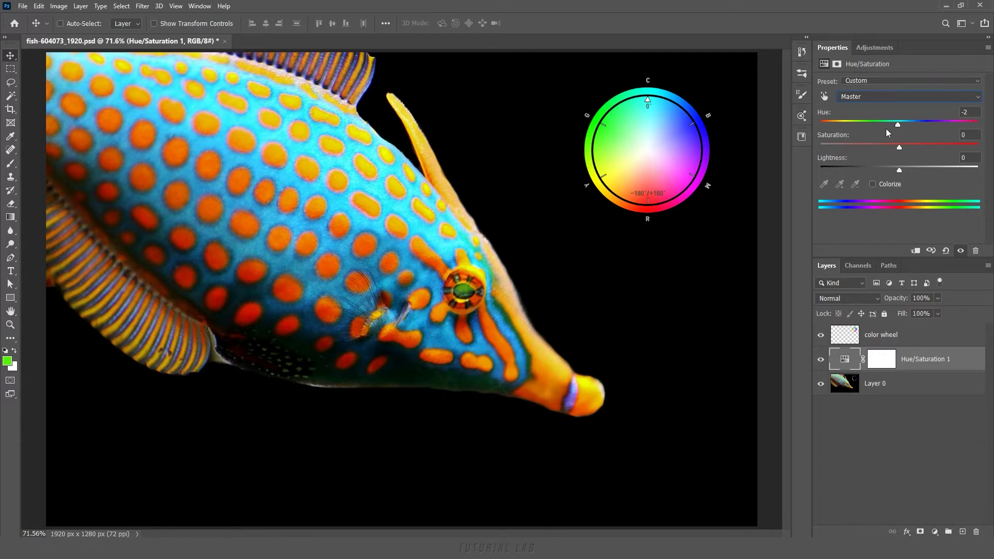
drag(896, 125, 819, 125)
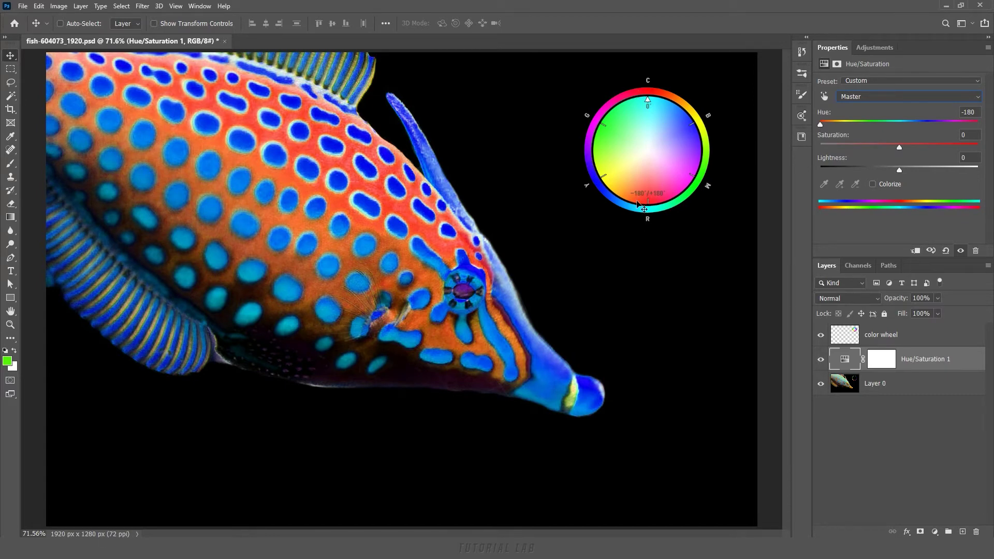
drag(820, 124, 988, 131)
double_click(977, 112)
text(0)
key(Return)
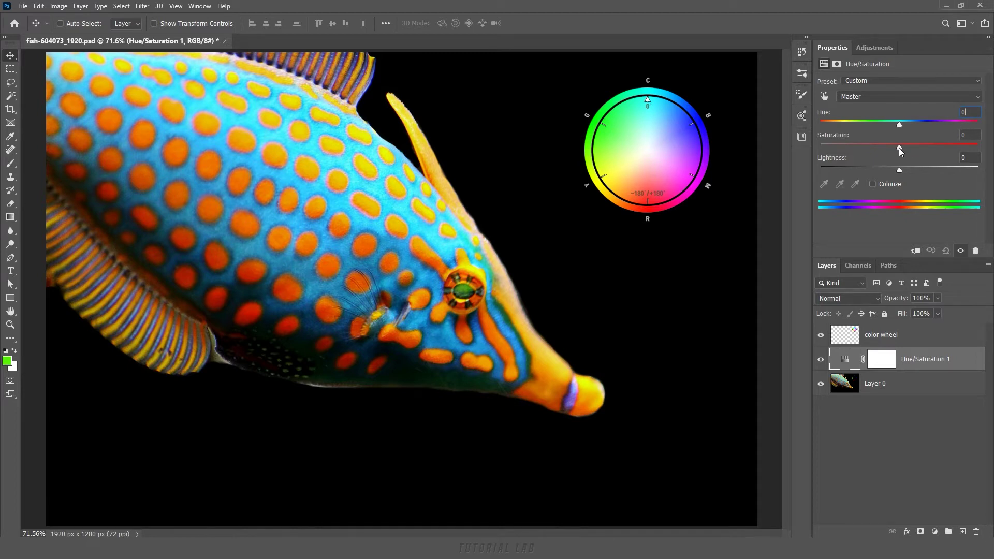
drag(900, 146, 820, 150)
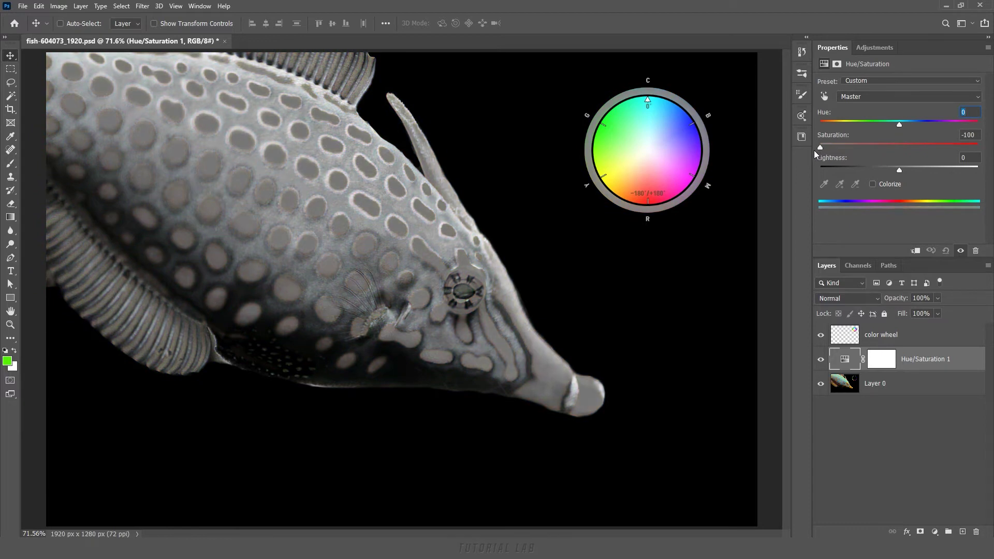
drag(815, 150, 978, 146)
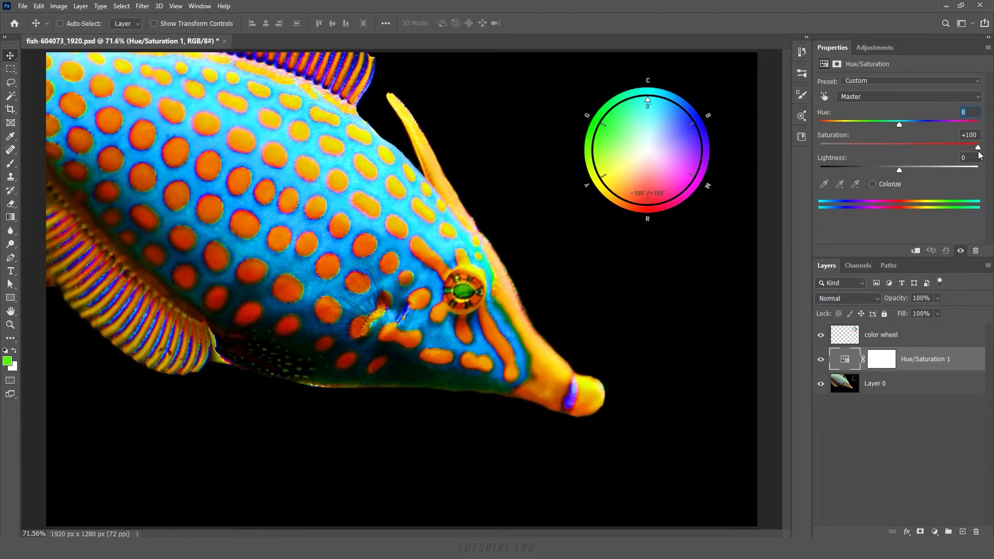
double_click(978, 135)
text(0)
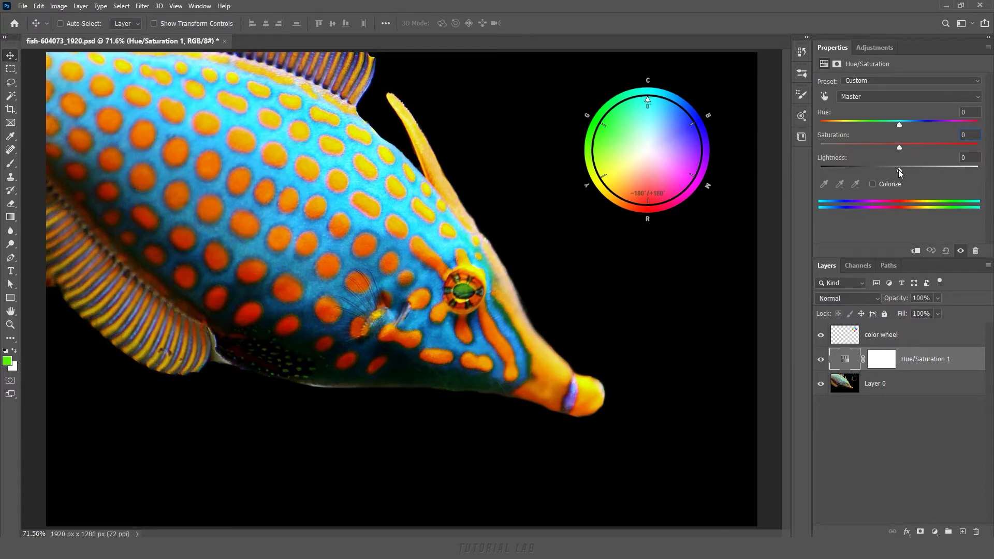
key(Return)
mouse_move(899, 171)
mouse_down()
mouse_move(817, 172)
mouse_move(978, 173)
mouse_move(899, 172)
mouse_up()
click(874, 185)
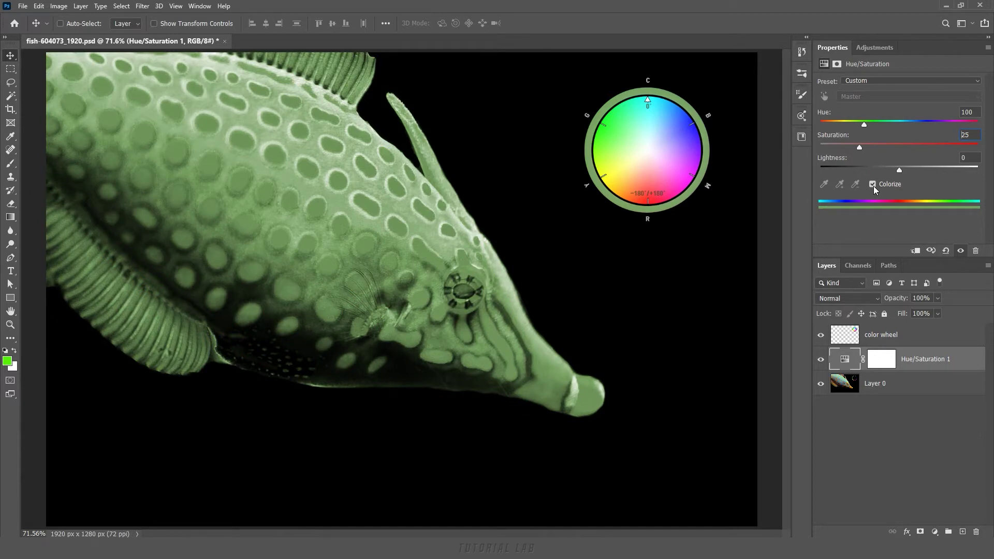
mouse_move(867, 125)
mouse_down()
mouse_move(946, 129)
mouse_move(851, 125)
mouse_move(944, 151)
mouse_move(890, 150)
mouse_move(856, 126)
mouse_move(949, 129)
mouse_move(877, 123)
mouse_up()
click(873, 184)
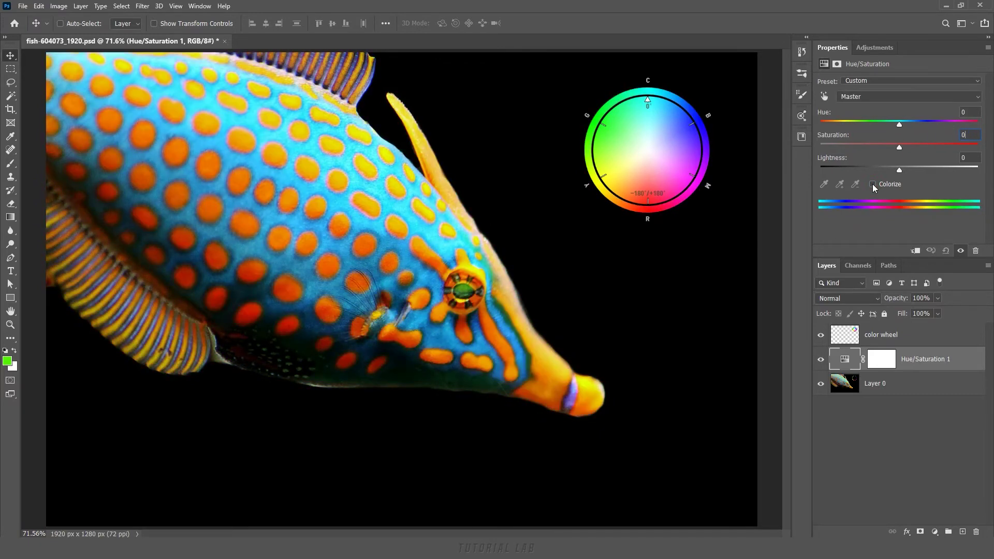
- Sample fish areas with the targeted adjustment tool until Yellows is targeted, with Saturation at -12
click(823, 98)
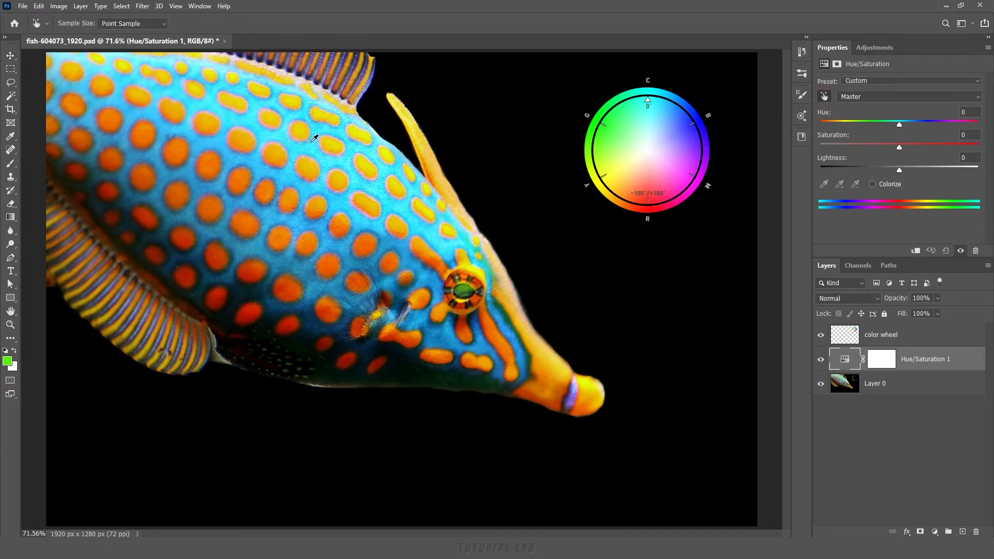
click(306, 128)
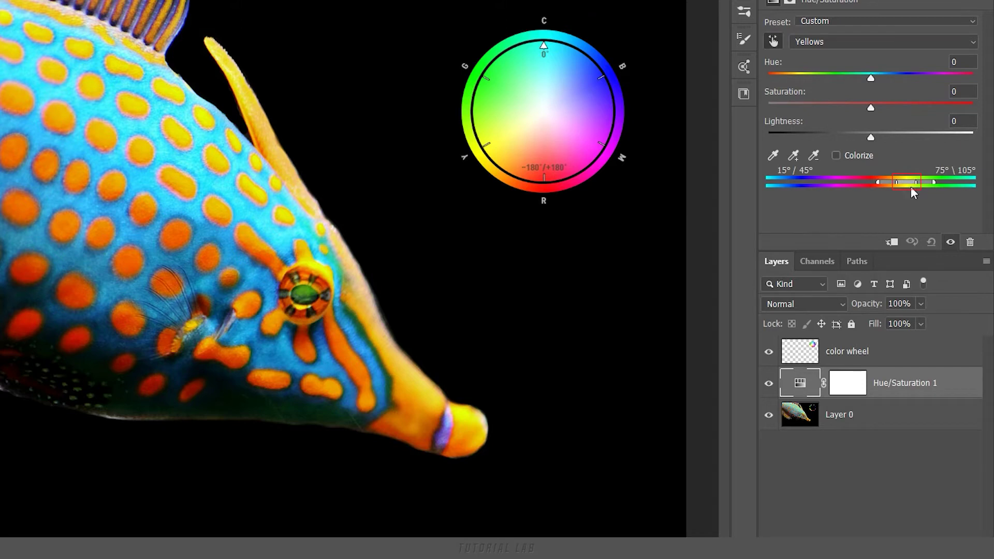
click(280, 237)
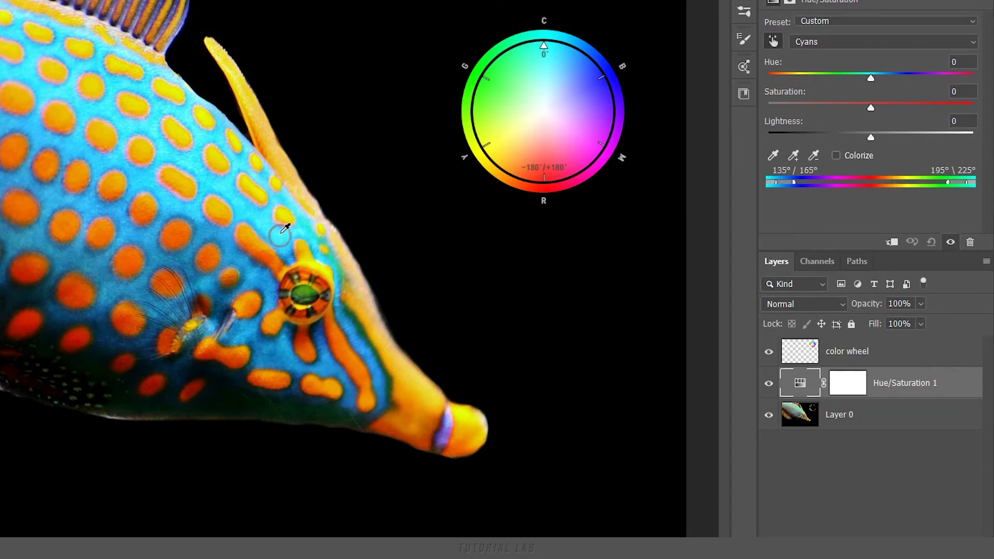
click(305, 294)
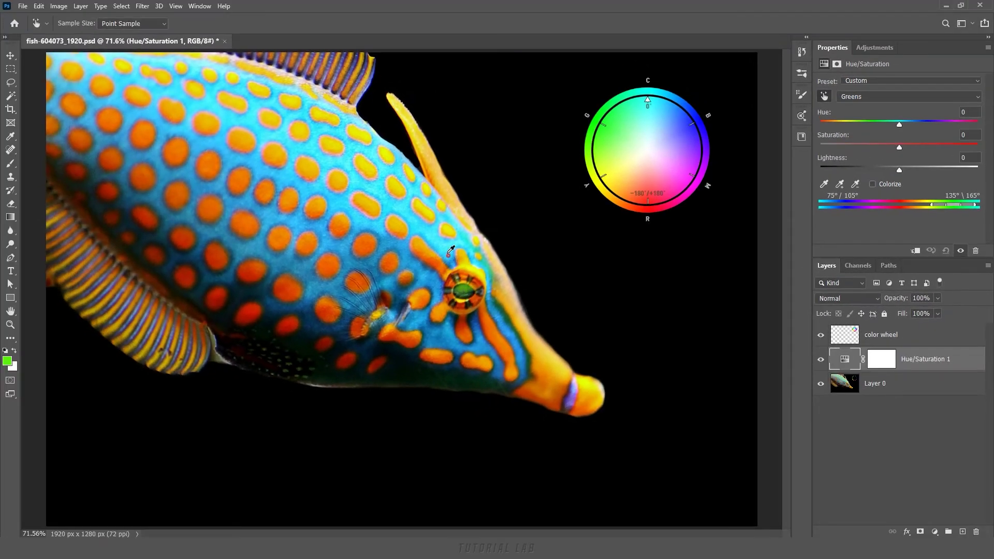
click(442, 259)
click(302, 130)
drag(300, 134, 244, 136)
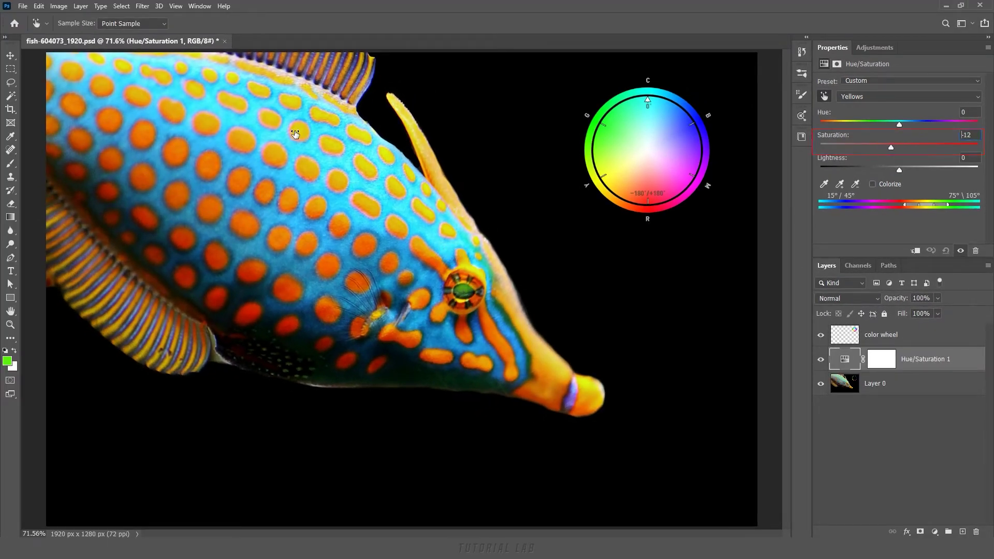
- Try out Yellows saturation and hue shifts on the fish, leaving both back at 0
drag(244, 136, 317, 133)
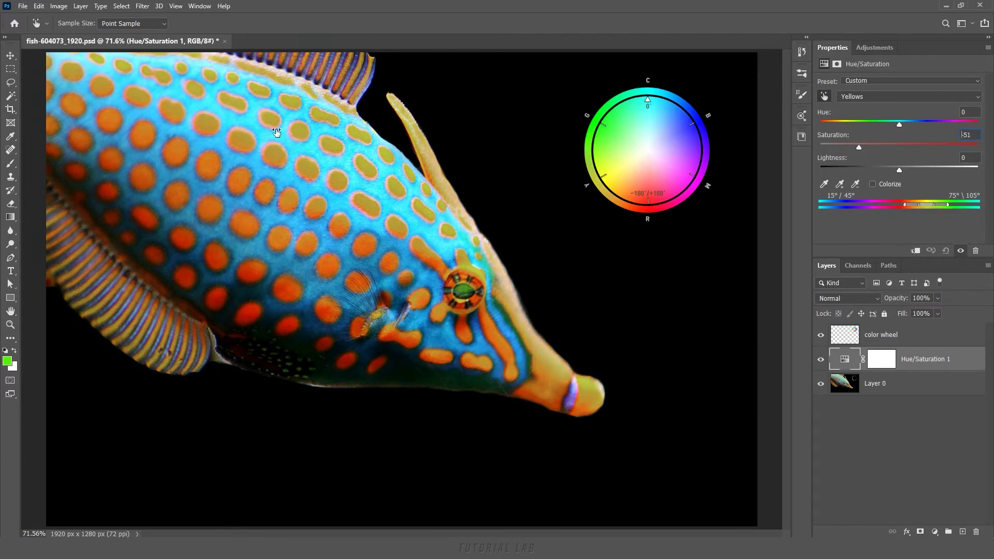
drag(317, 133, 301, 135)
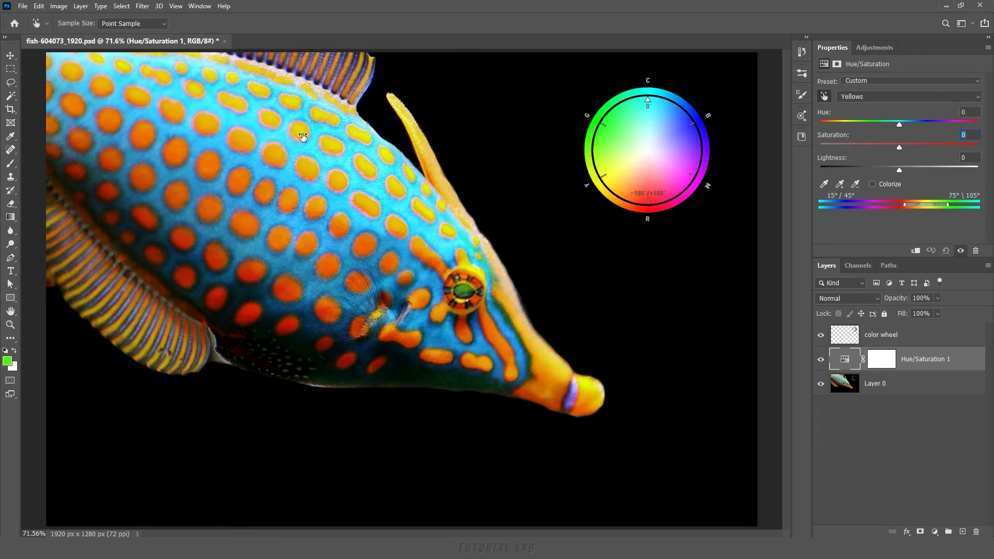
mouse_move(332, 148)
mouse_down()
mouse_move(256, 147)
mouse_move(282, 148)
mouse_up()
mouse_move(333, 148)
mouse_down()
mouse_move(349, 150)
mouse_move(339, 151)
mouse_up()
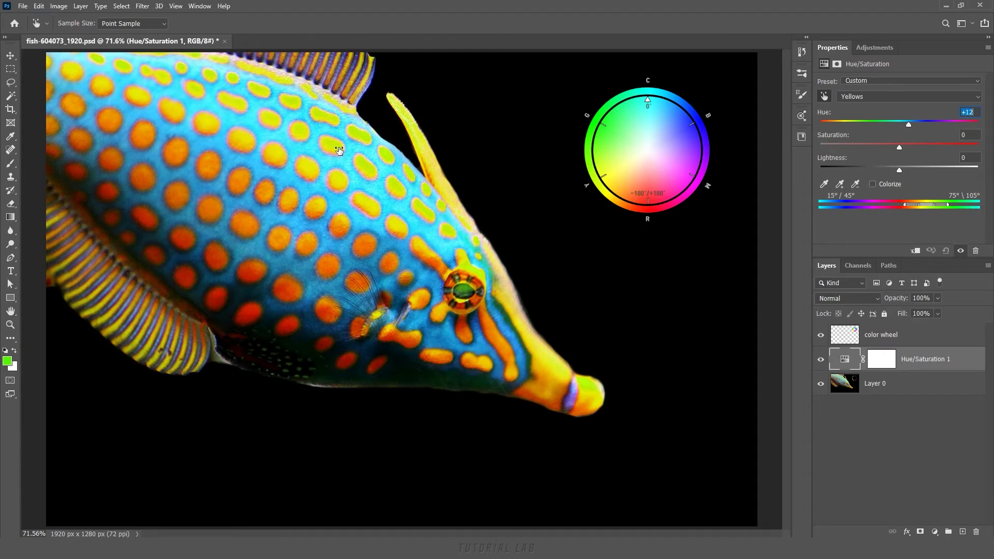
drag(339, 150, 276, 154)
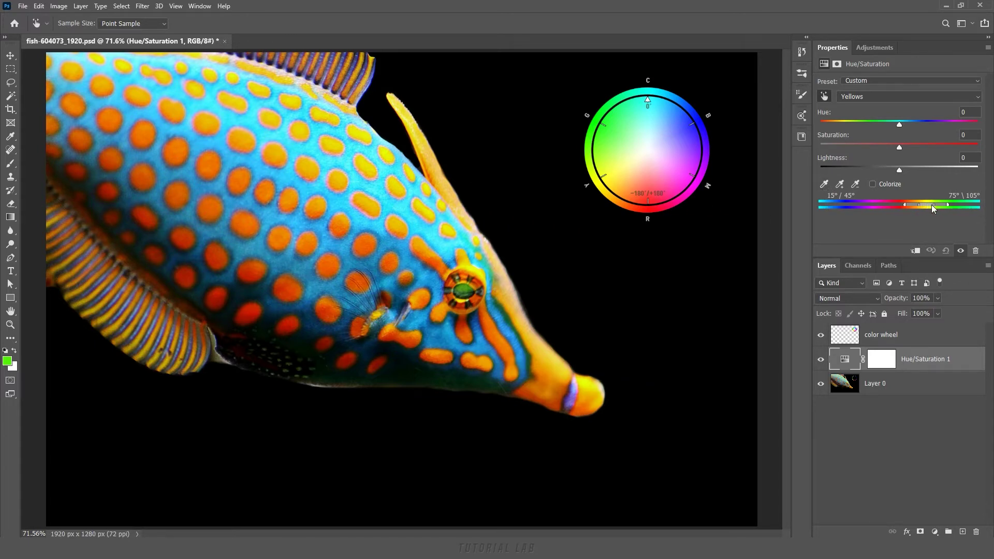
click(823, 184)
- Sample the eye, an orange spot and a yellow spot, then add three spot colours to the range
click(469, 287)
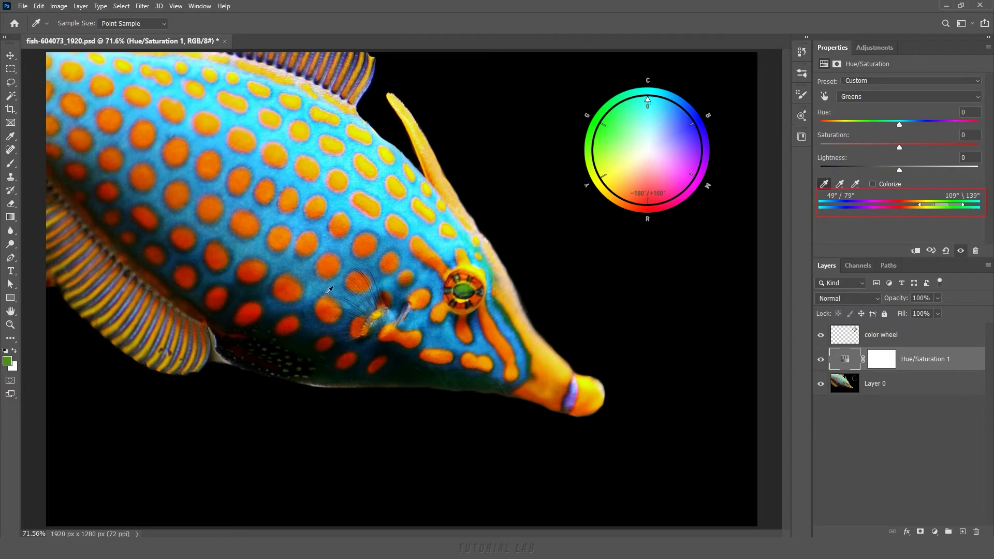
click(256, 268)
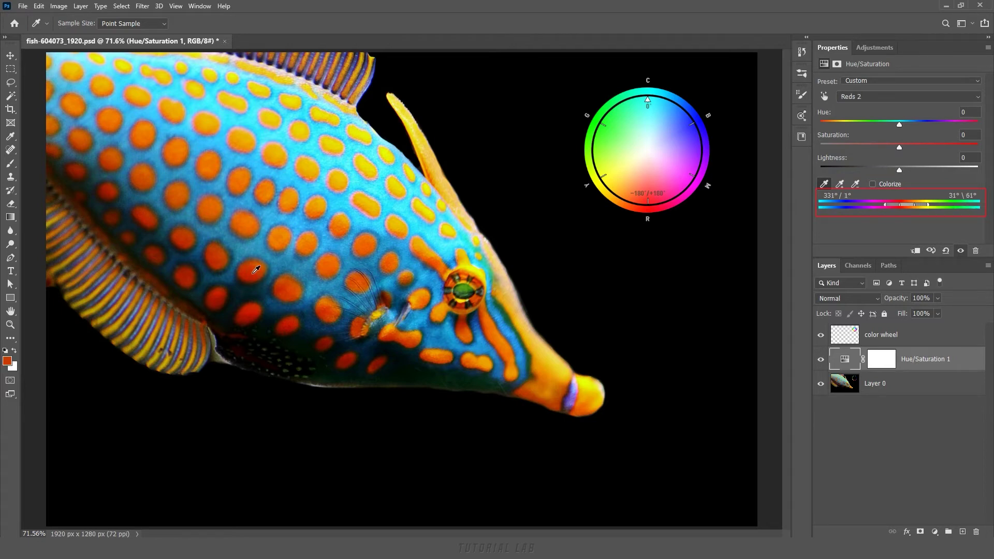
click(275, 117)
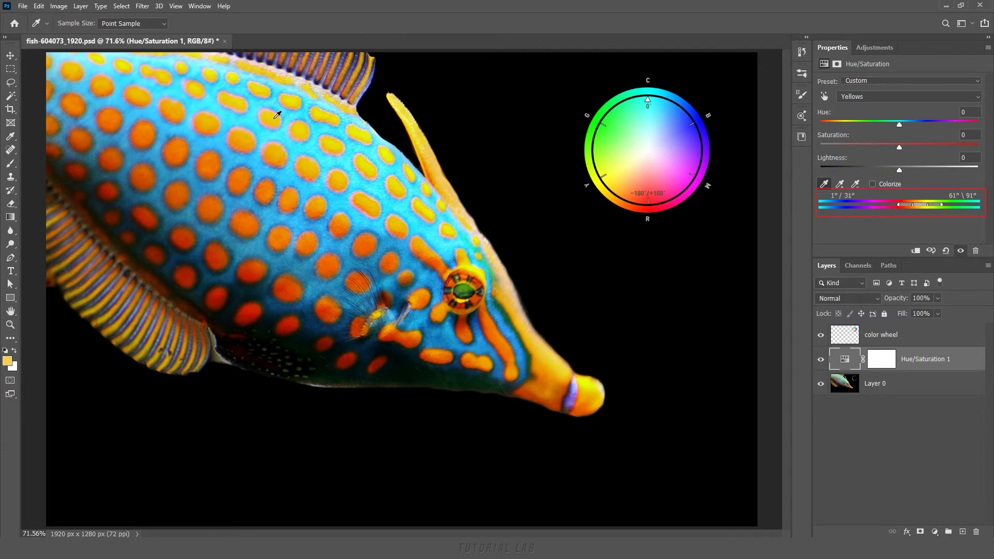
click(840, 185)
click(250, 226)
click(260, 270)
click(258, 311)
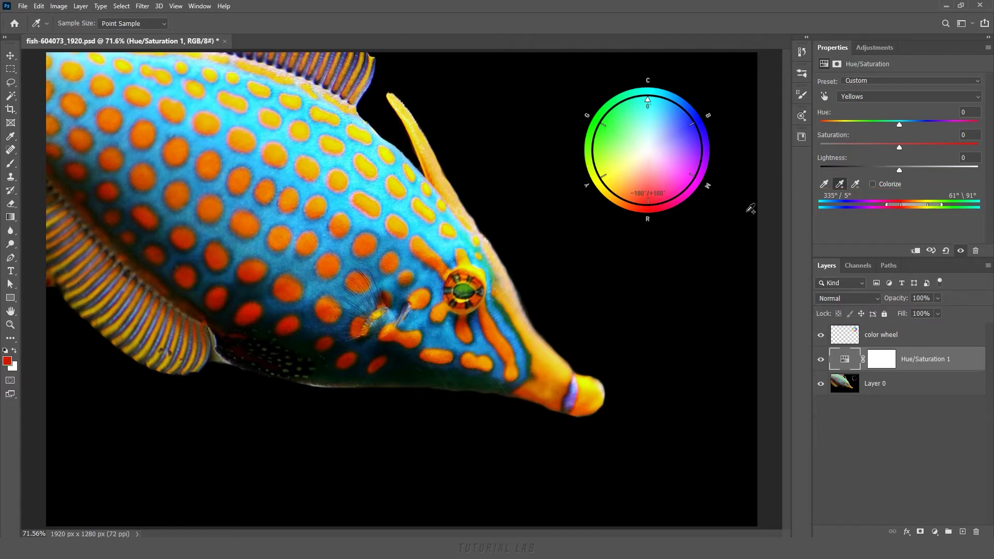
- Subtract three spot colours, narrowing the Yellows range to 16°/46°–61°/91°
click(855, 185)
click(256, 312)
click(258, 268)
click(253, 223)
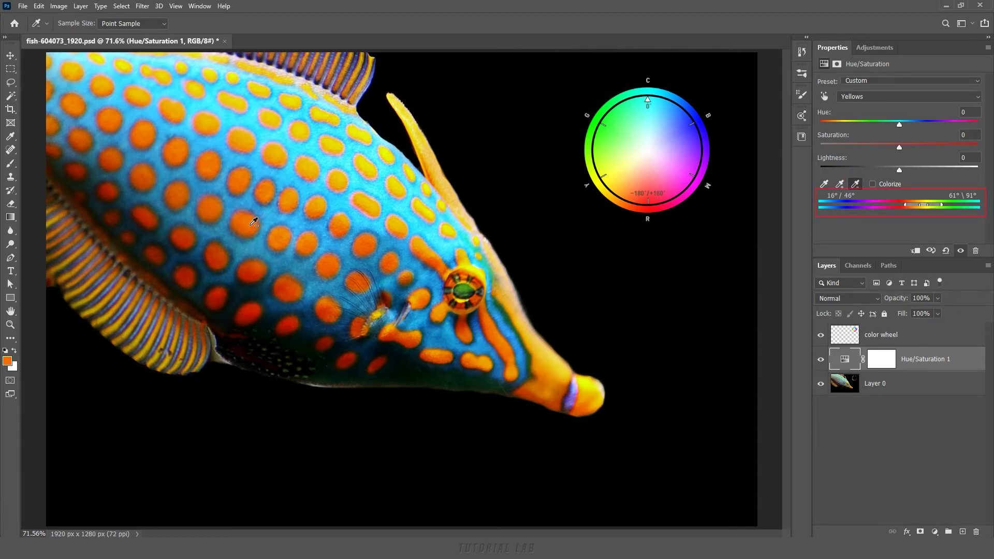
click(824, 184)
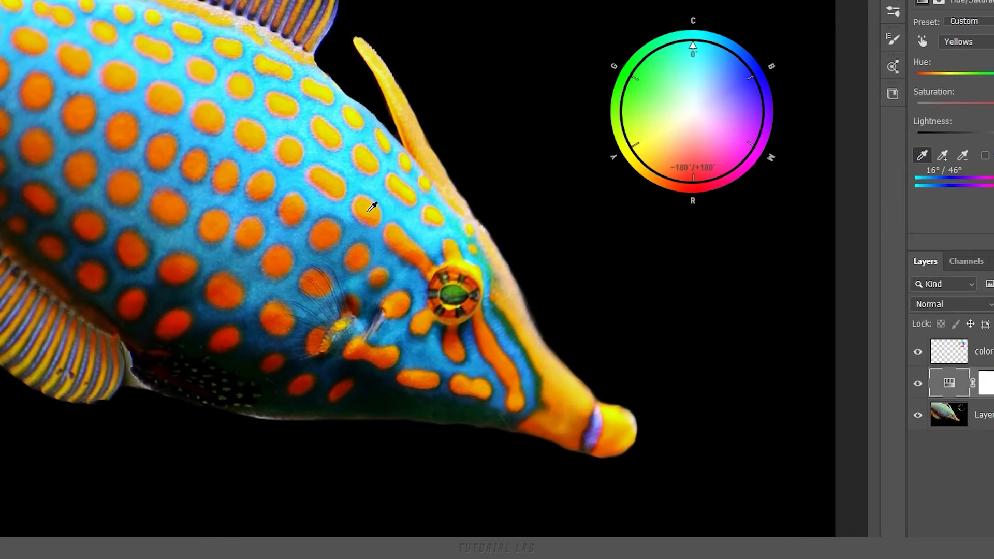
- Resample a yellow spot to reset the Yellows range to 15°/45°–60°\90°
key(shift)
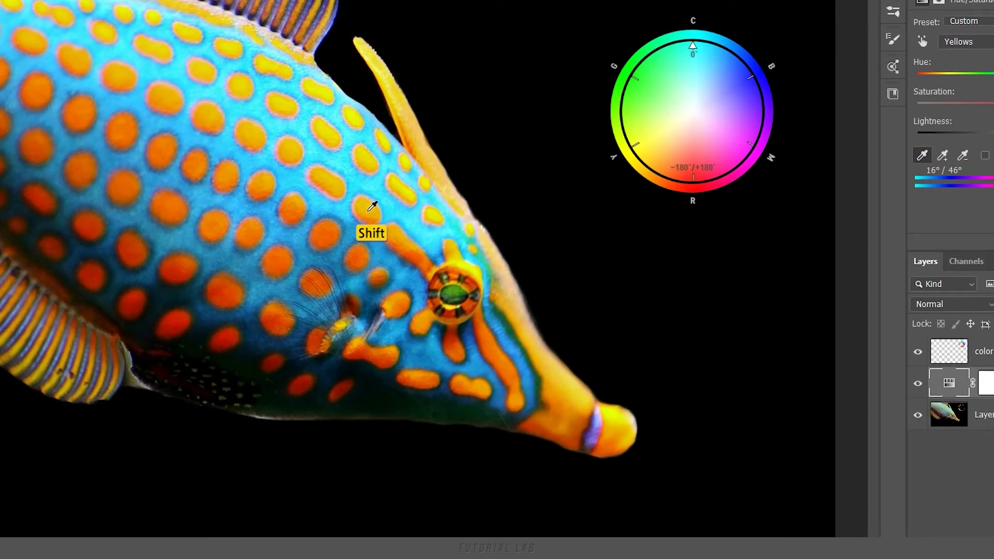
key(alt)
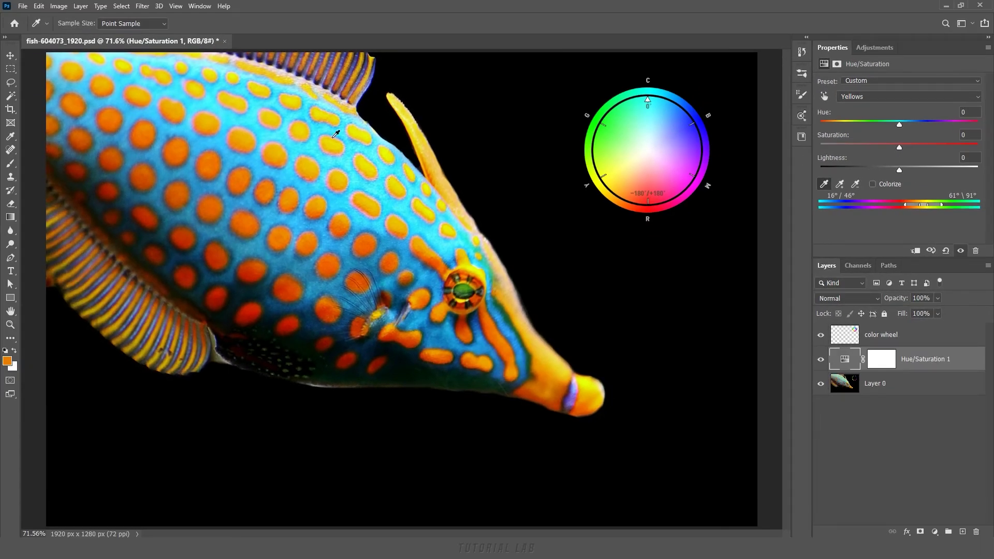
click(279, 114)
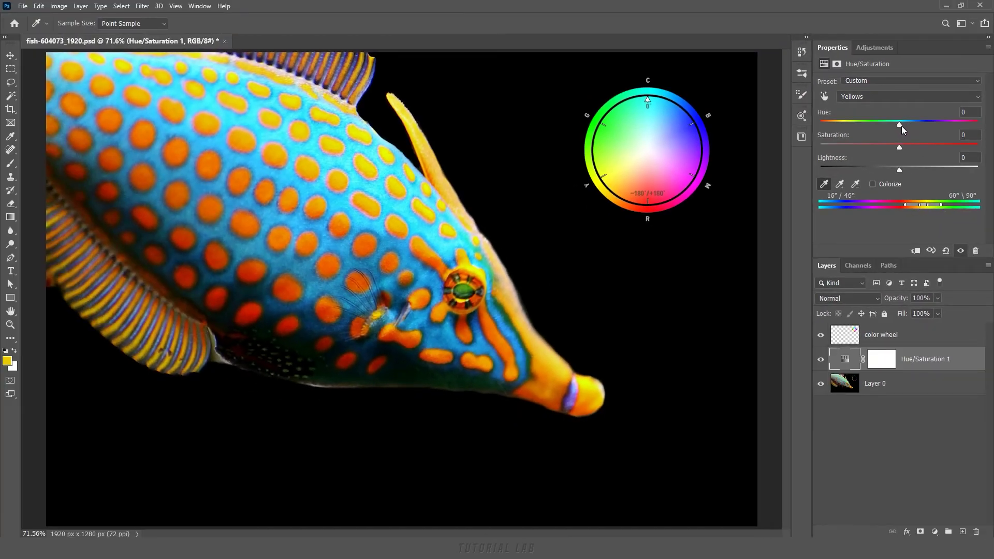
- Set Hue to +74 and adjust the range handles (Reds 2, 332°/357°–51°\74°) until all spots turn green
drag(901, 125, 945, 126)
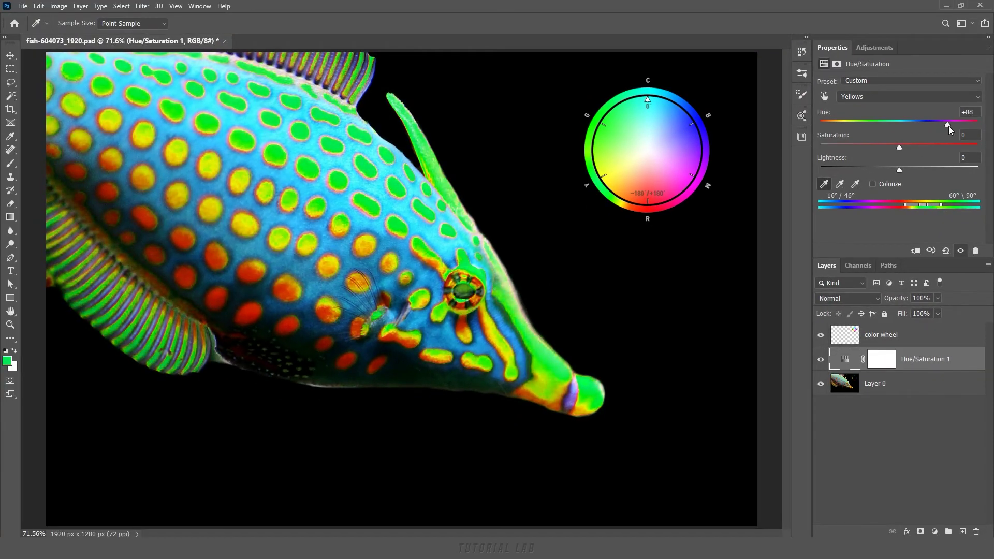
drag(946, 126, 943, 126)
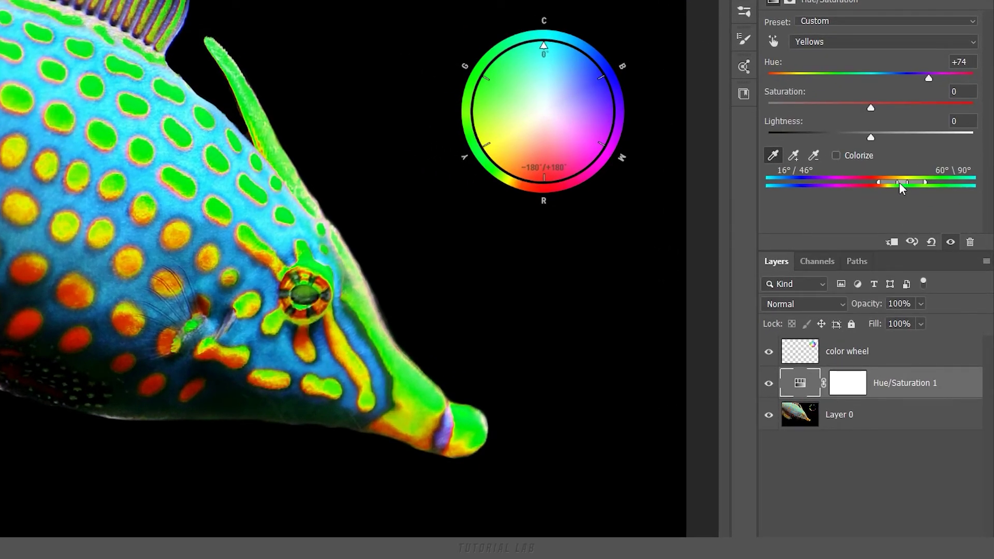
mouse_move(888, 182)
mouse_down()
mouse_move(862, 180)
mouse_move(890, 185)
mouse_up()
mouse_move(896, 181)
mouse_down()
mouse_move(799, 182)
mouse_move(900, 182)
mouse_move(844, 181)
mouse_move(868, 181)
mouse_up()
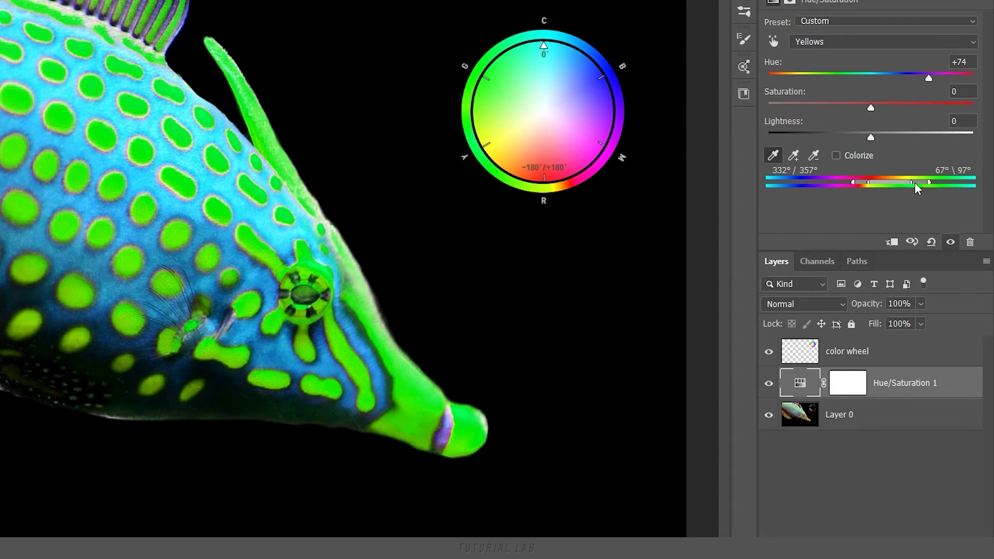
mouse_move(911, 181)
mouse_down()
mouse_move(887, 182)
mouse_move(922, 181)
mouse_move(883, 182)
mouse_move(916, 180)
mouse_move(903, 182)
mouse_up()
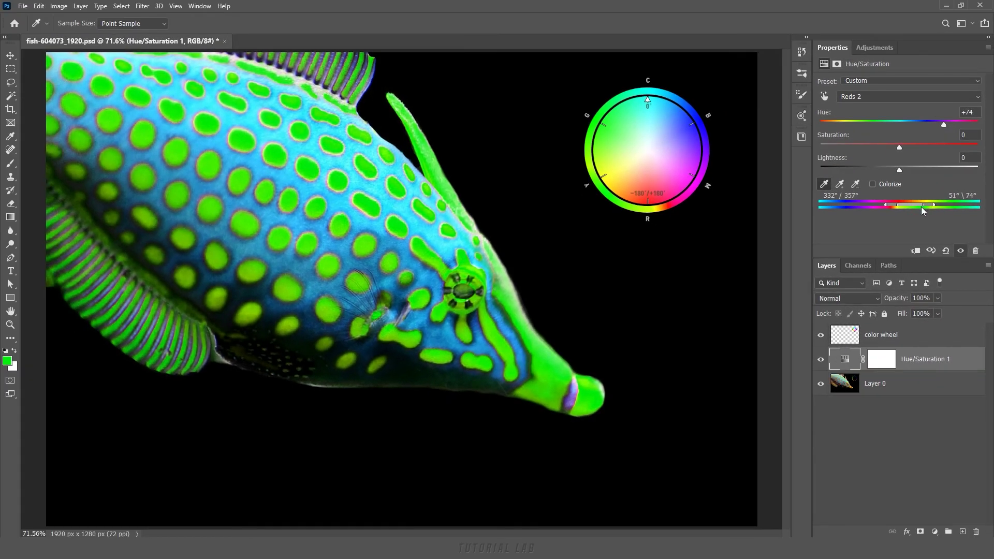
- Target the blue body's Cyans, set Hue +111, and widen the range to 135°/165°–212°\255°
click(824, 97)
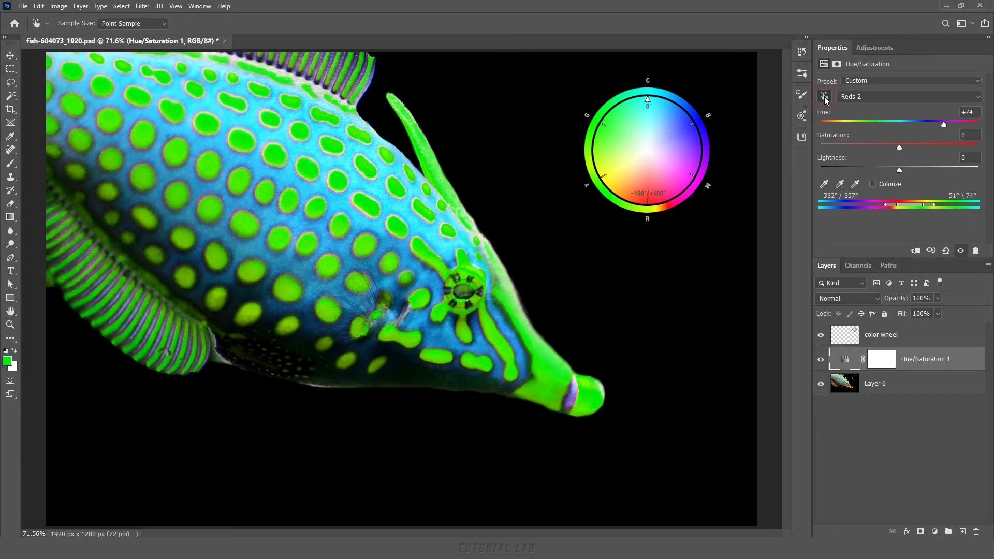
click(284, 131)
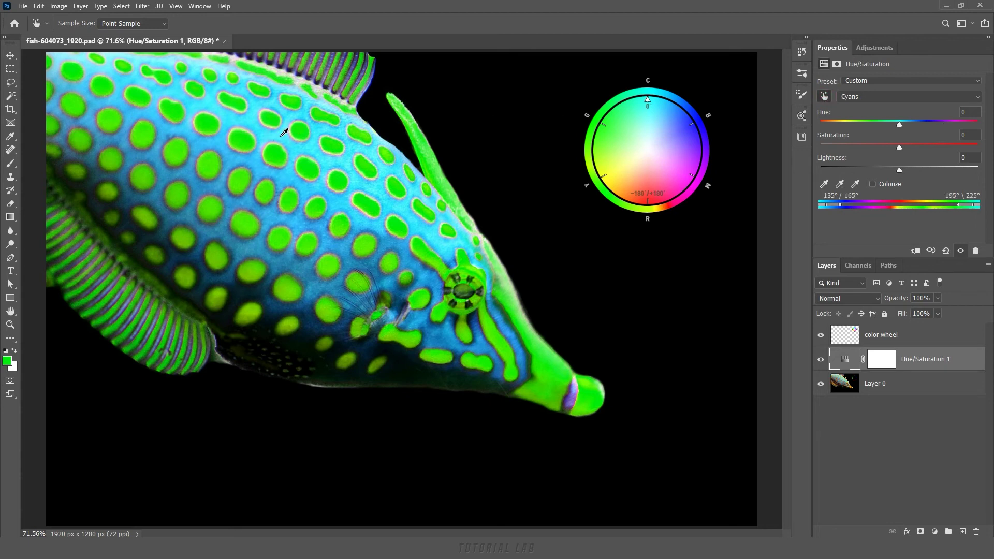
drag(899, 124, 954, 126)
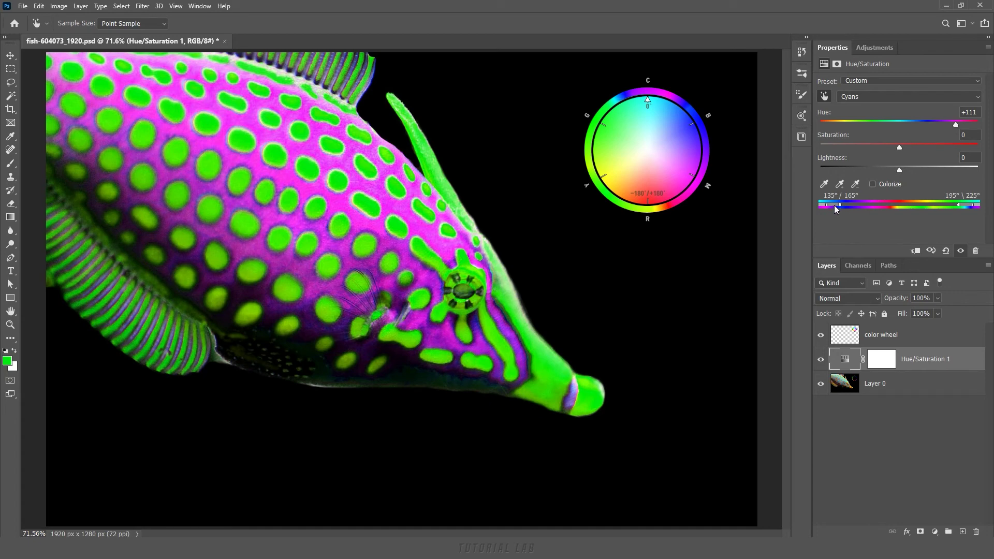
drag(833, 204, 832, 204)
drag(832, 204, 854, 205)
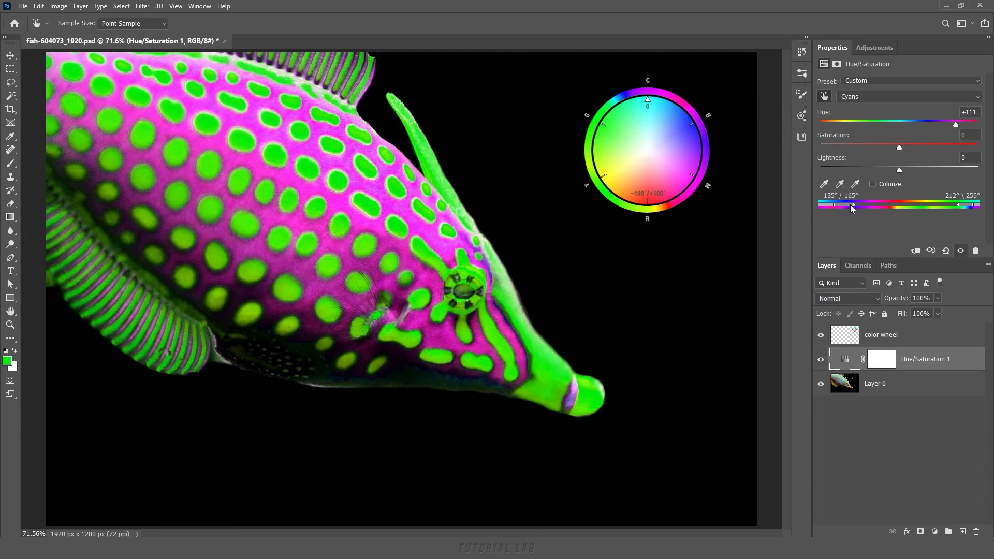
click(468, 288)
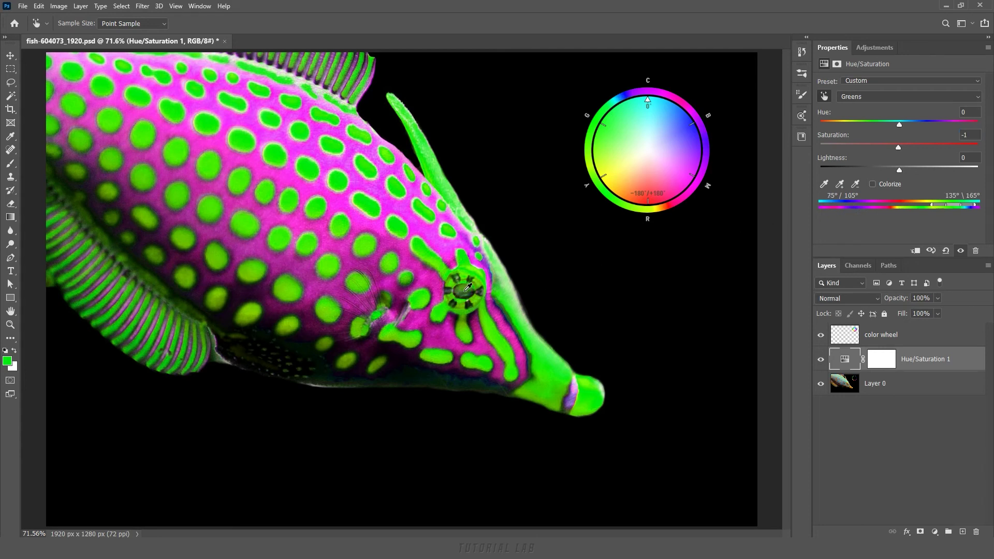
- Set the Greens hue to +166 with range 59°/104°–129°\159°, then select the layer mask
drag(899, 125, 975, 139)
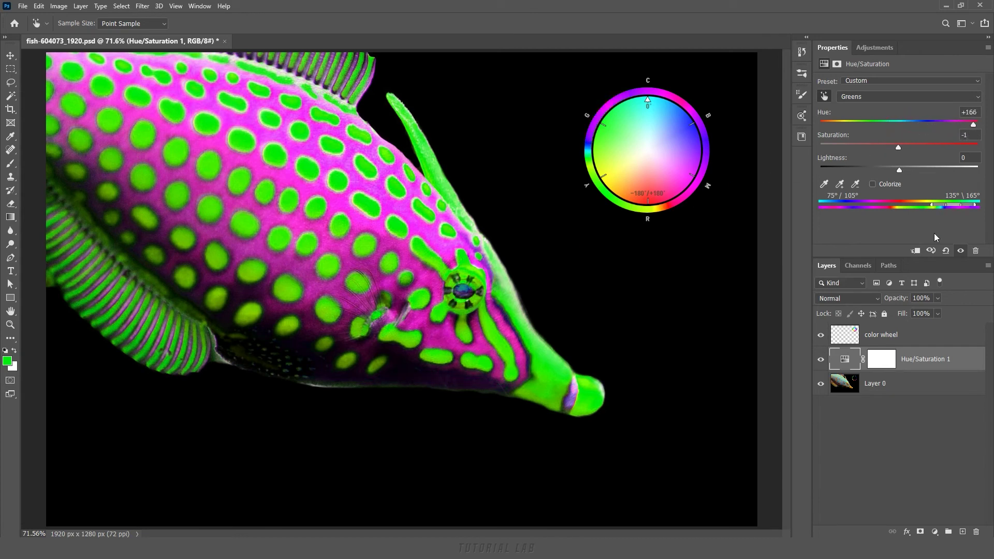
drag(938, 203, 940, 213)
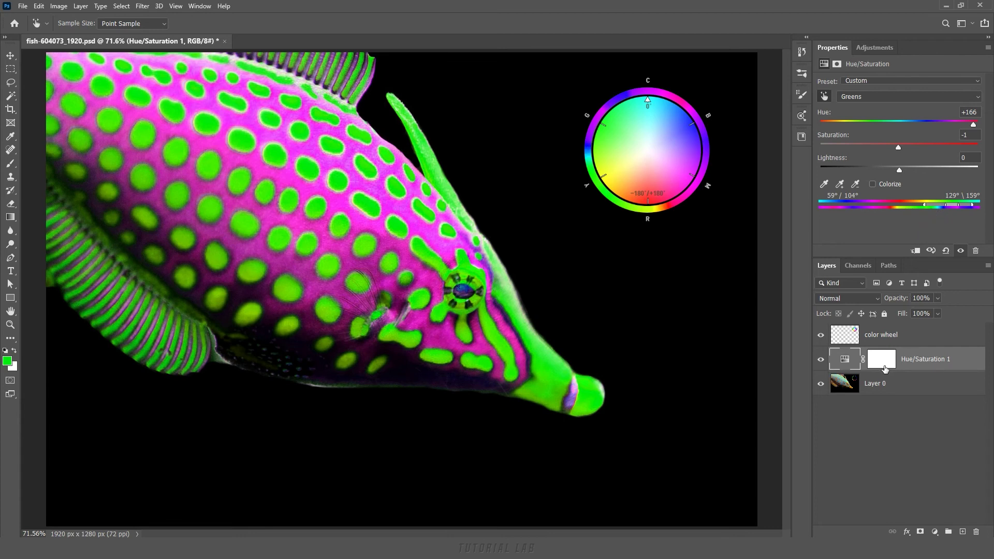
click(882, 367)
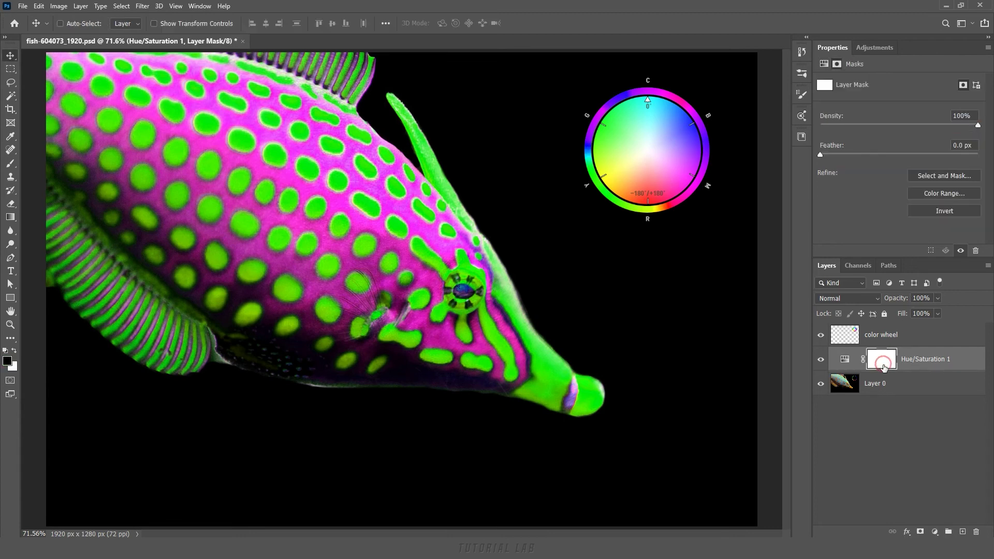
- Brush black over the fish's head on the mask, hide Hue/Saturation 1, and select Layer 0
key(b)
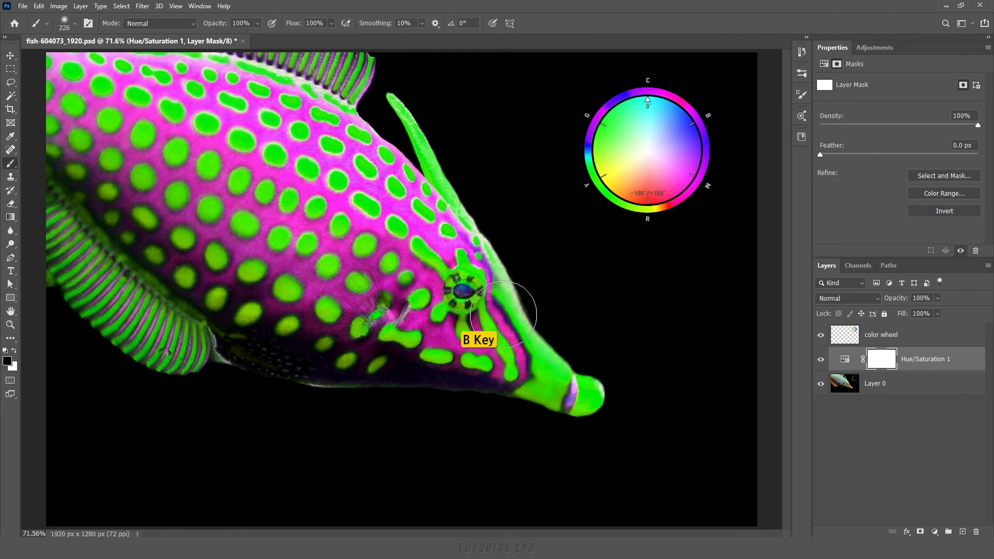
mouse_move(604, 395)
mouse_down()
mouse_move(507, 294)
mouse_move(376, 273)
mouse_move(357, 323)
mouse_up()
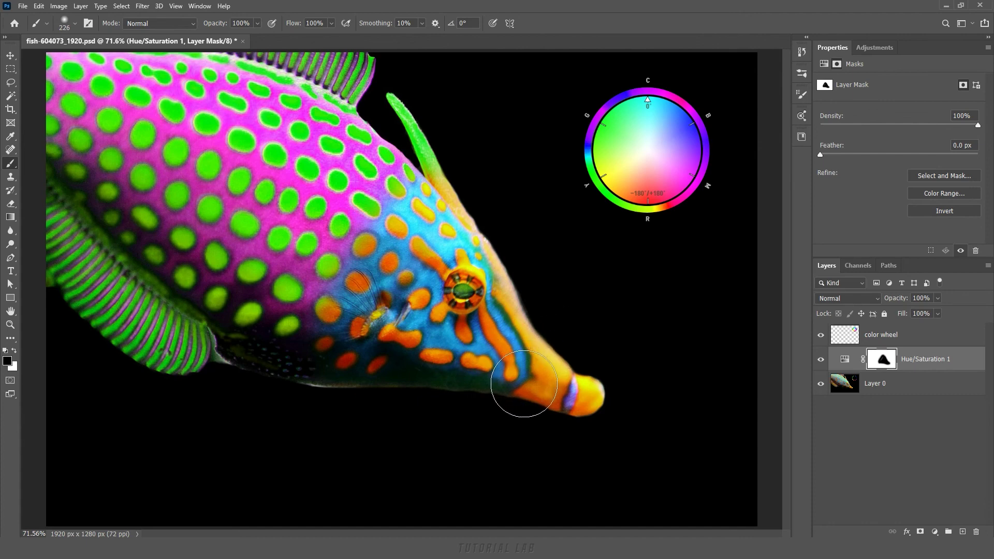
click(821, 361)
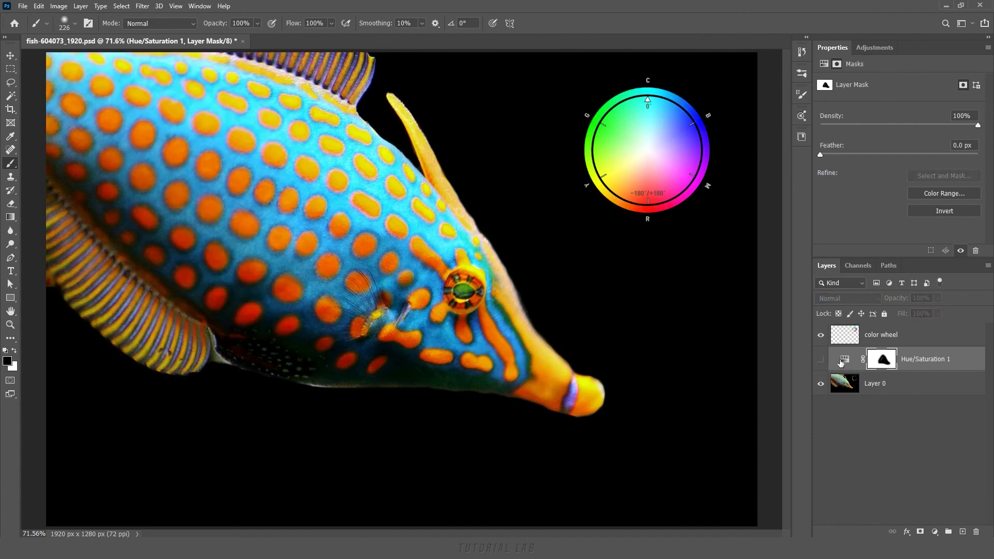
click(890, 387)
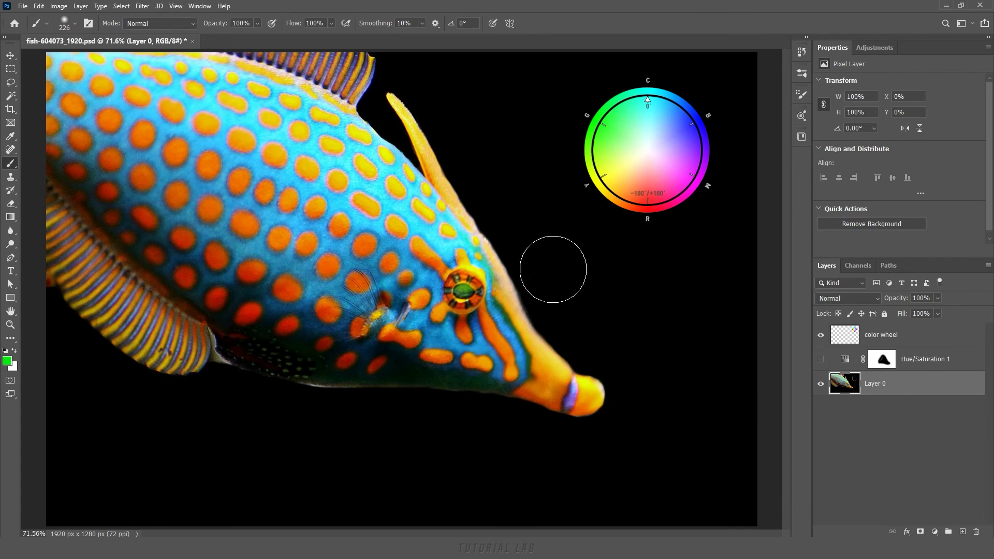
- Apply a destructive Hue/Saturation edit with Hue +105 directly to Layer 0
click(58, 7)
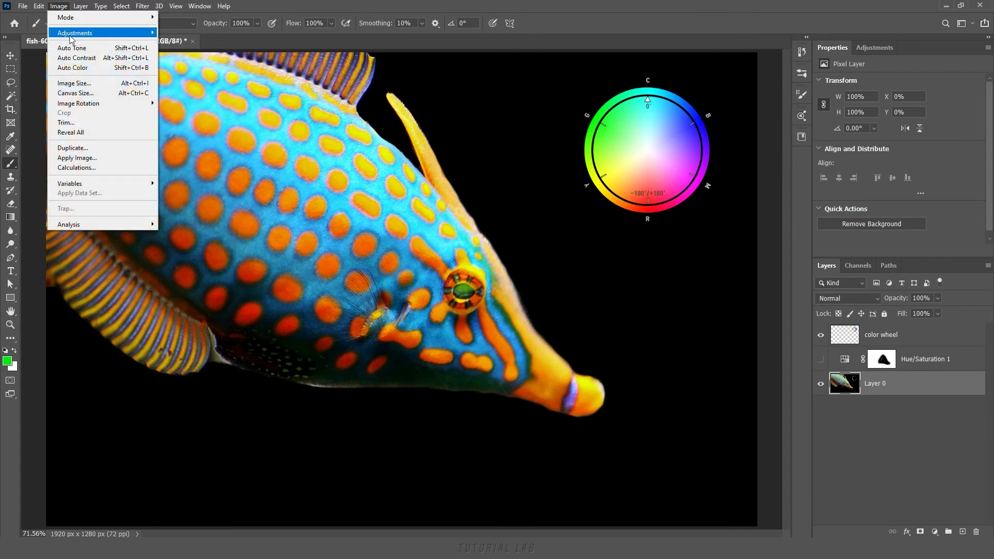
mouse_move(74, 33)
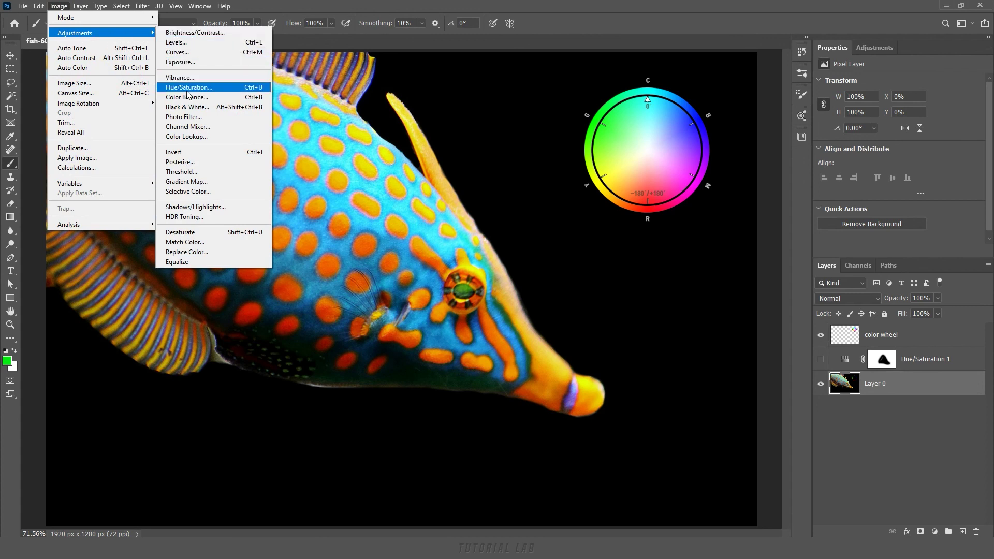
click(211, 91)
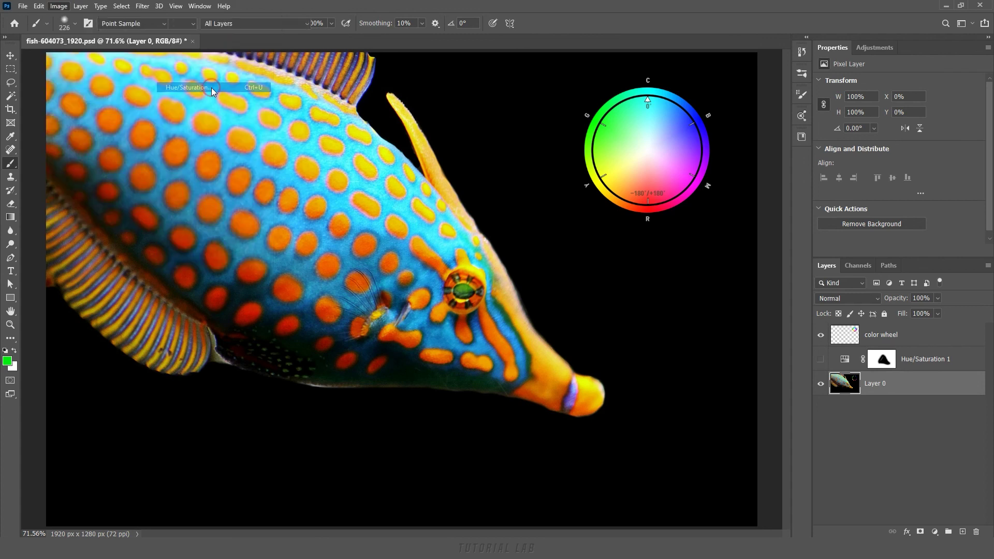
drag(609, 147, 645, 150)
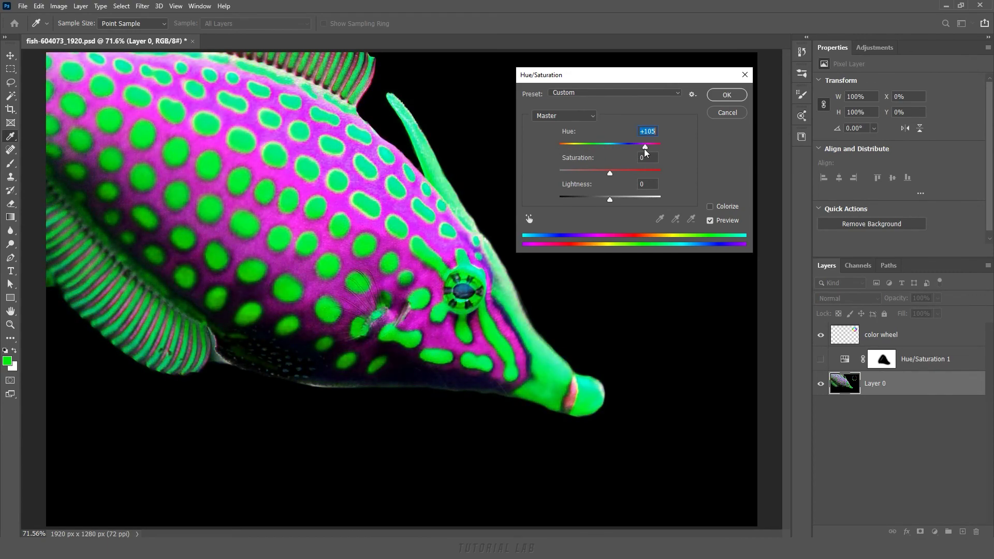
click(735, 101)
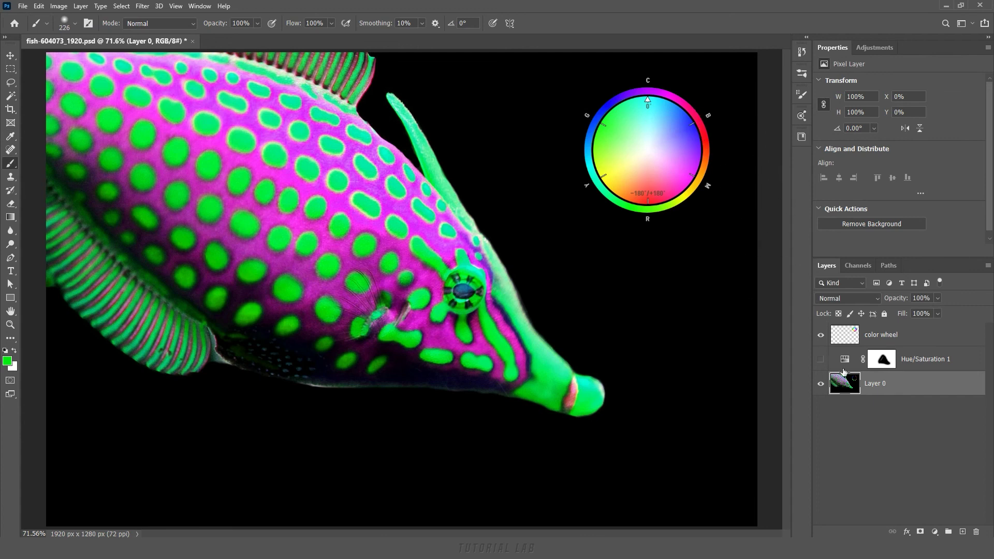